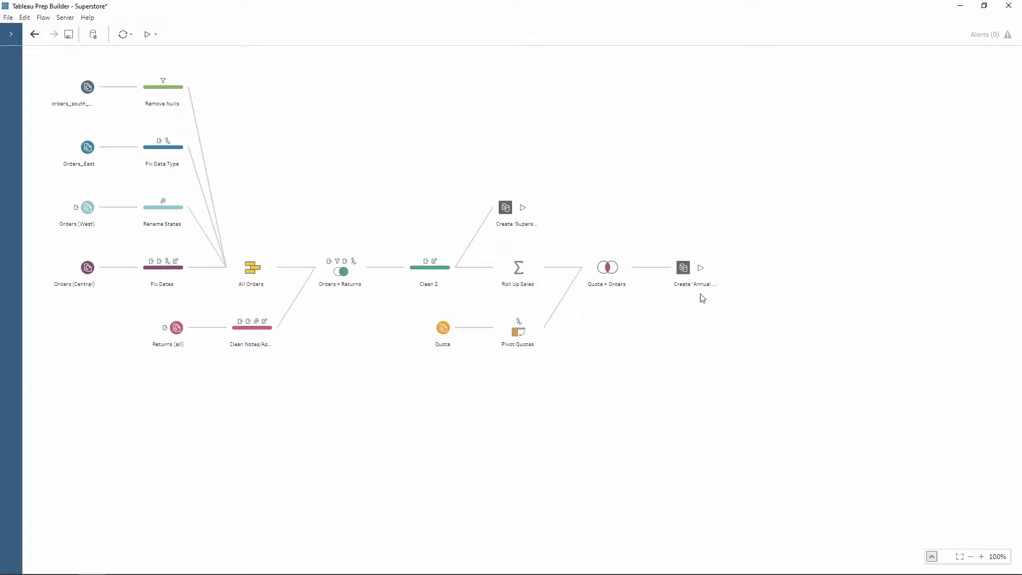
# - Set the Annual Regional Performance output to save as a published data source
pyautogui.click(683, 269)
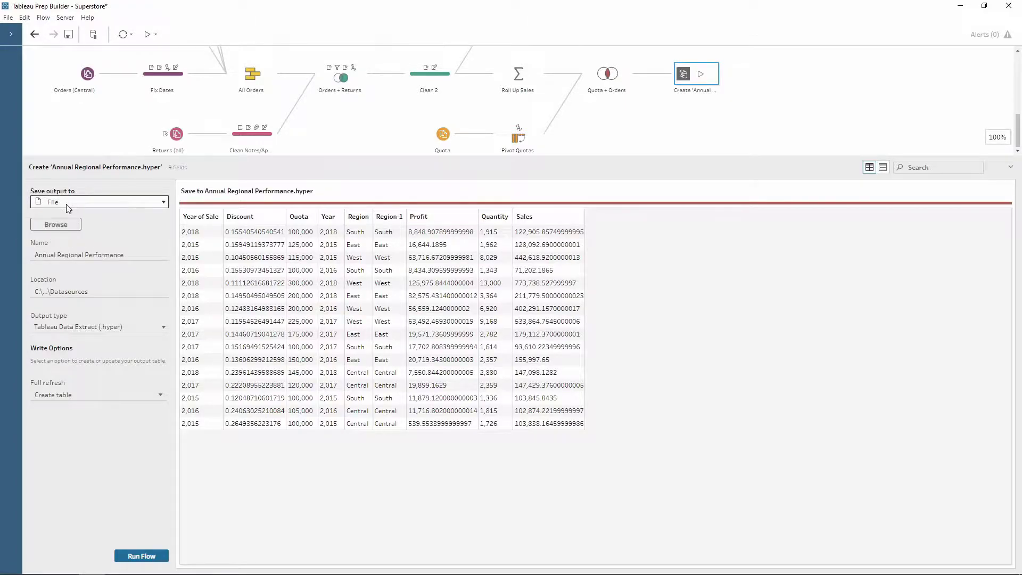
pyautogui.click(87, 206)
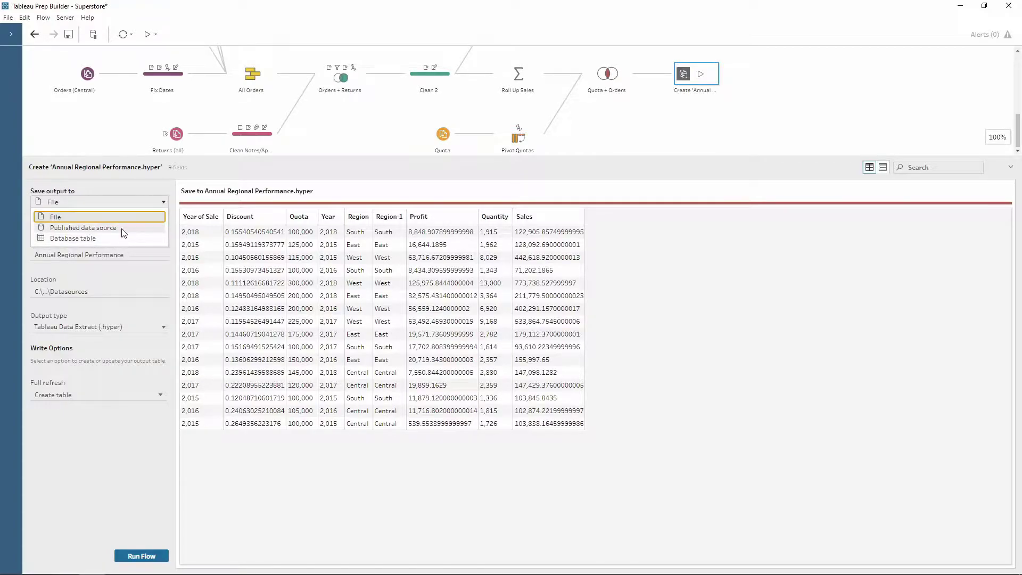
pyautogui.click(122, 228)
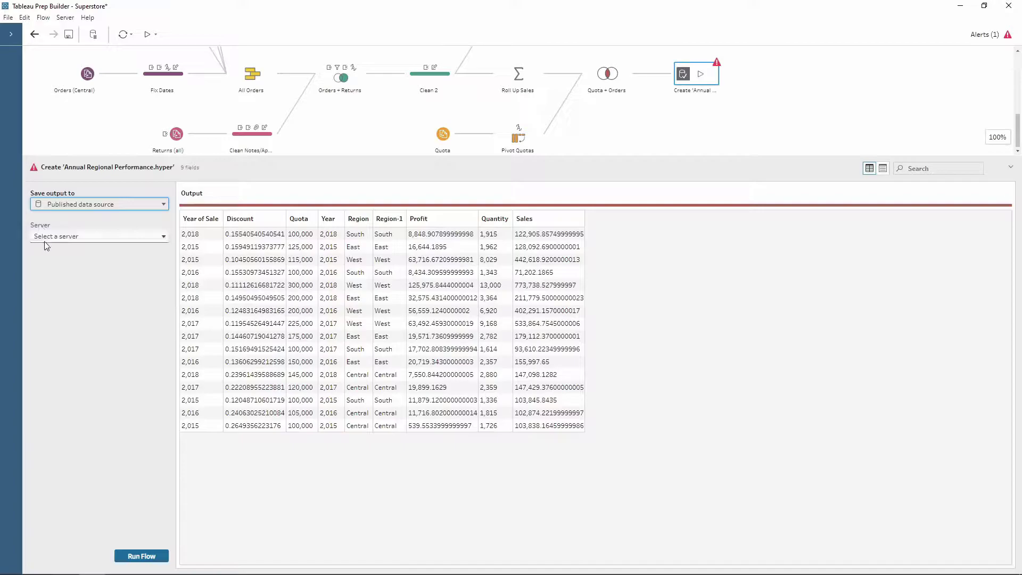
# - Start a server sign-in and connect to tableauserver.theinformationlab.co.uk
pyautogui.click(83, 239)
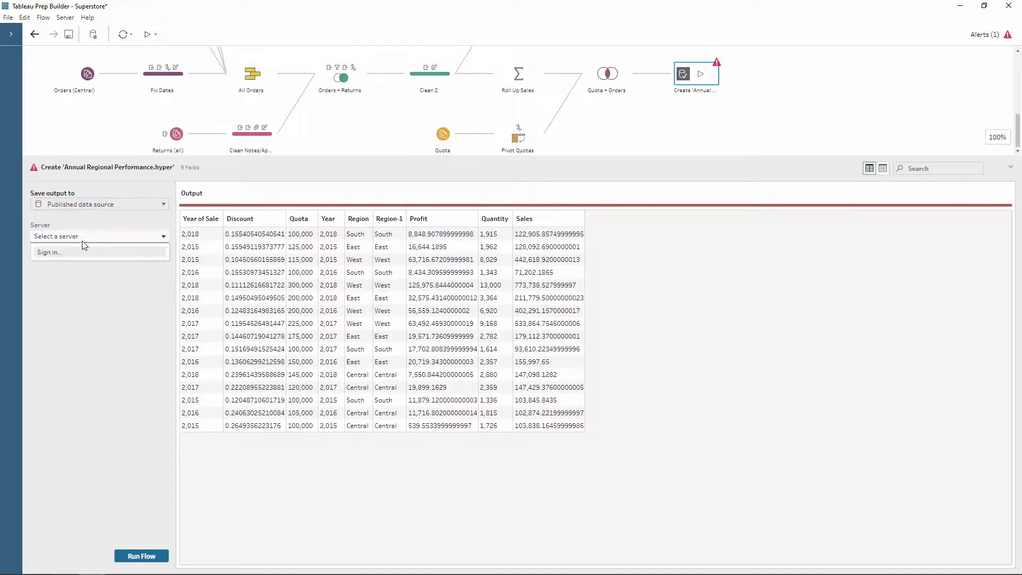
pyautogui.click(52, 254)
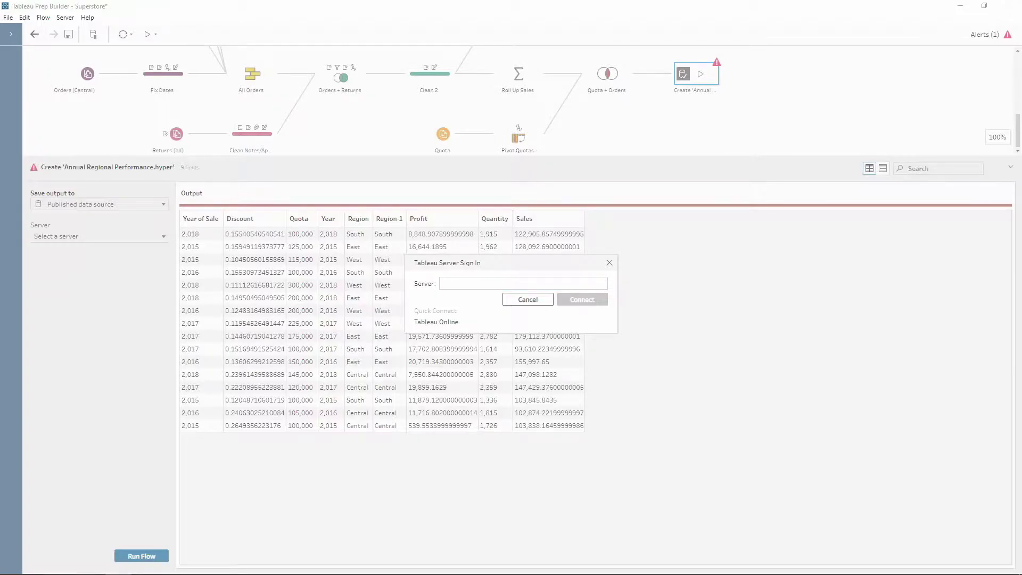
pyautogui.click(453, 286)
pyautogui.write('https://tableauserver.theinformationlab.co.uk/')
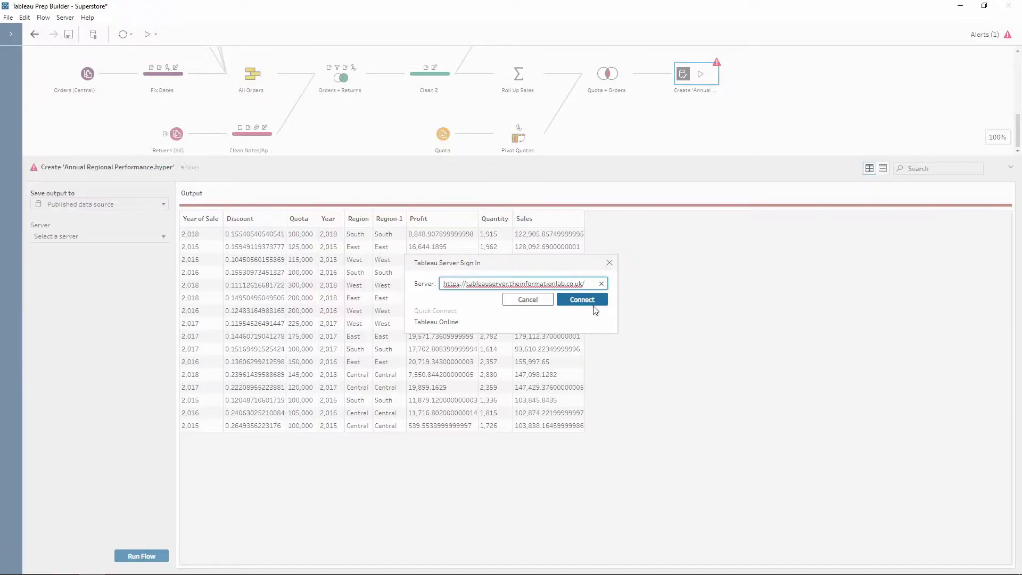
pyautogui.click(589, 301)
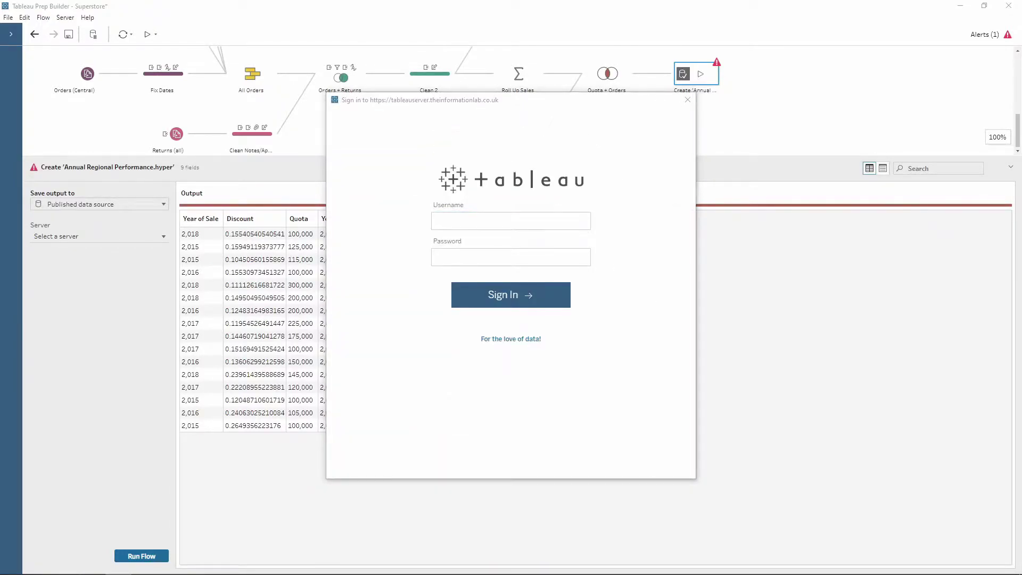
# - Sign in with the account's username and password to reach the site list
pyautogui.click(505, 276)
pyautogui.click(477, 258)
pyautogui.hotkey('ctrl', 'v')
pyautogui.click(524, 296)
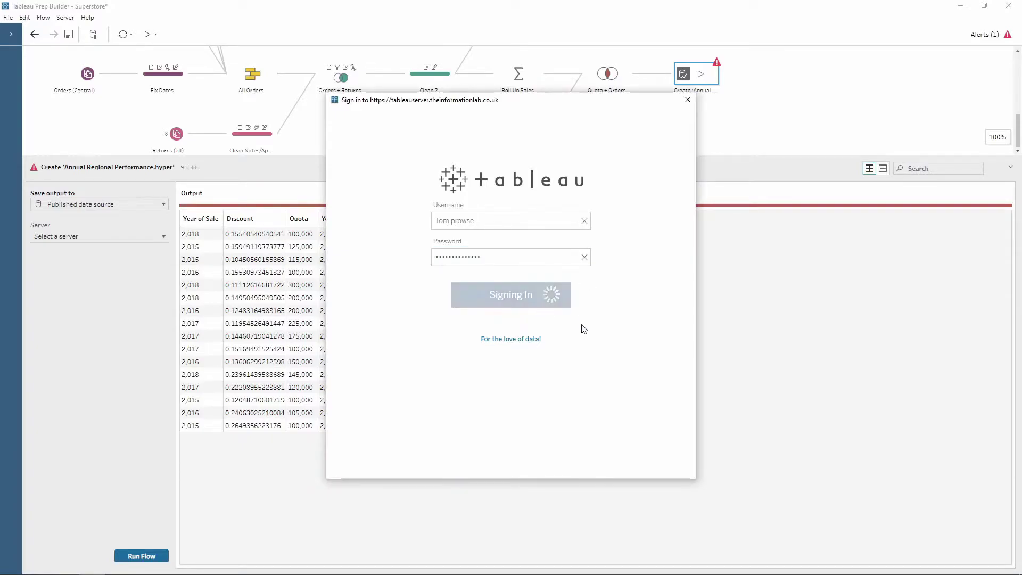
pyautogui.scroll(-5, 609, 367)
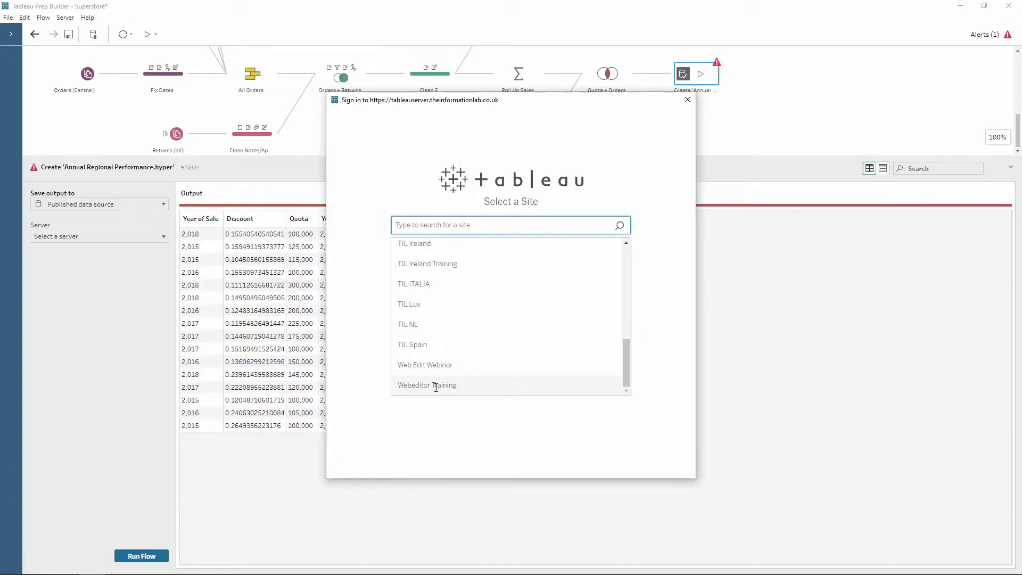
# - Target the Webeditor Training site and its Data Sources project for the output
pyautogui.click(463, 388)
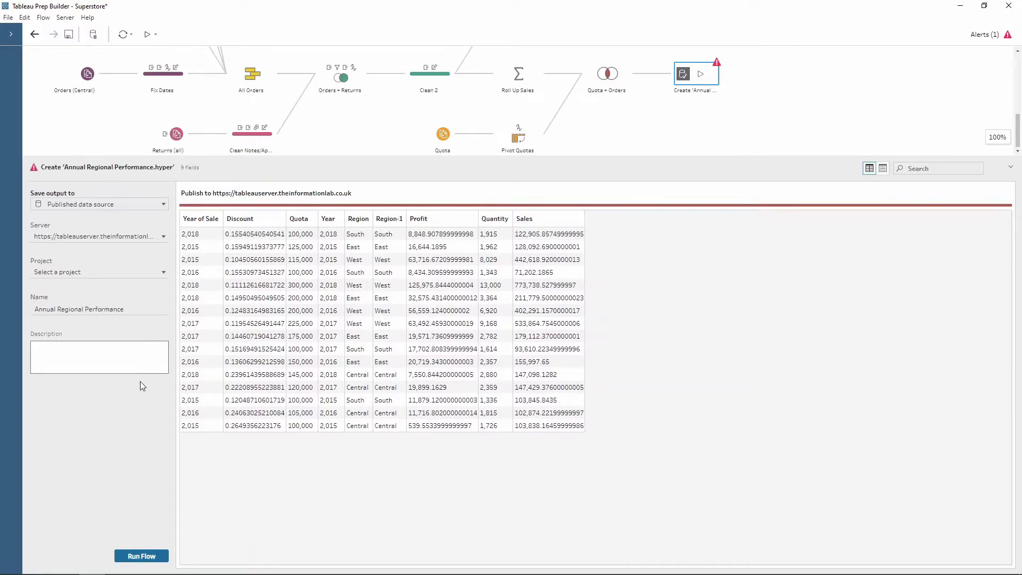
pyautogui.moveTo(175, 336); pyautogui.dragTo(275, 336)
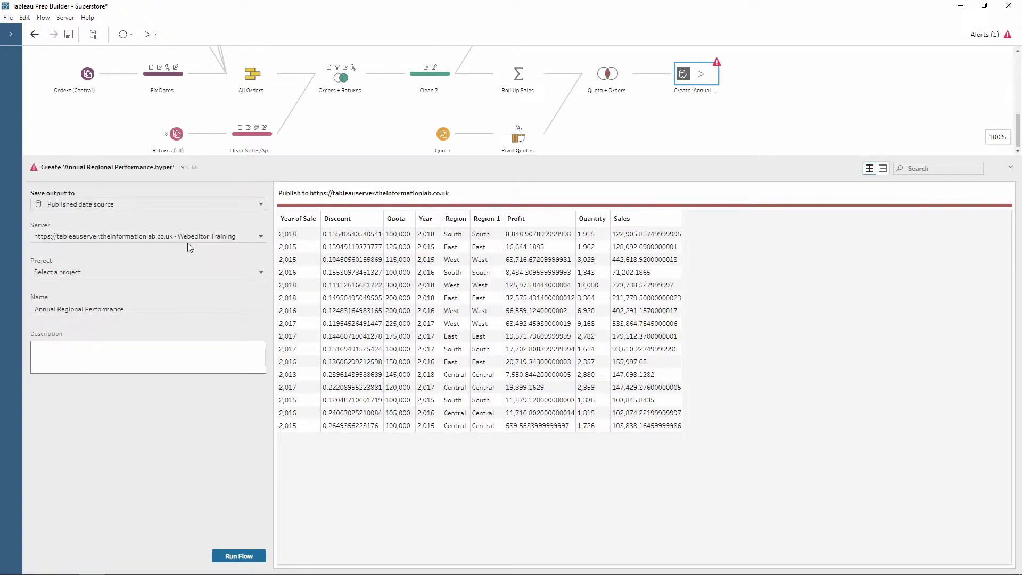
pyautogui.click(80, 274)
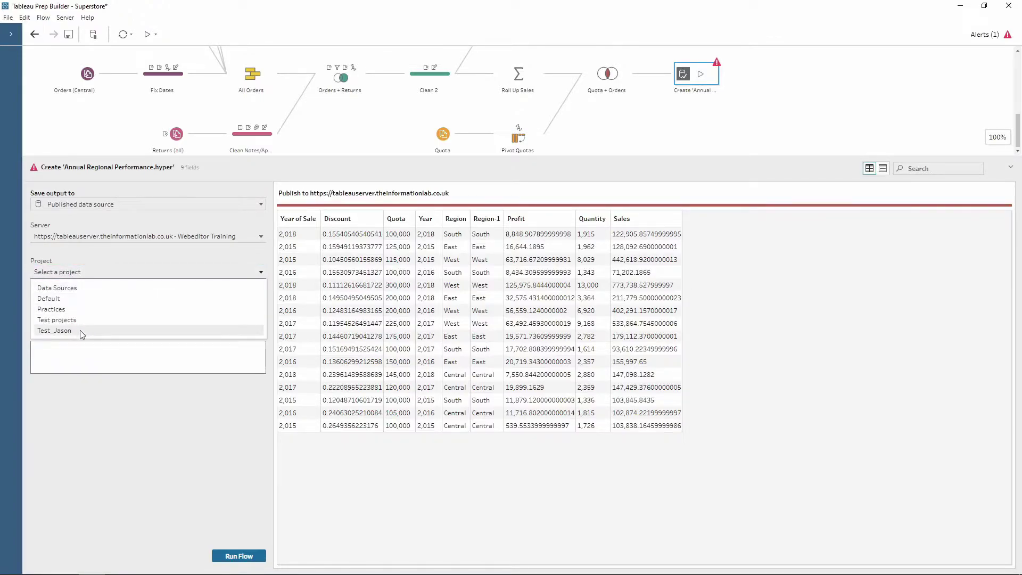
pyautogui.click(81, 290)
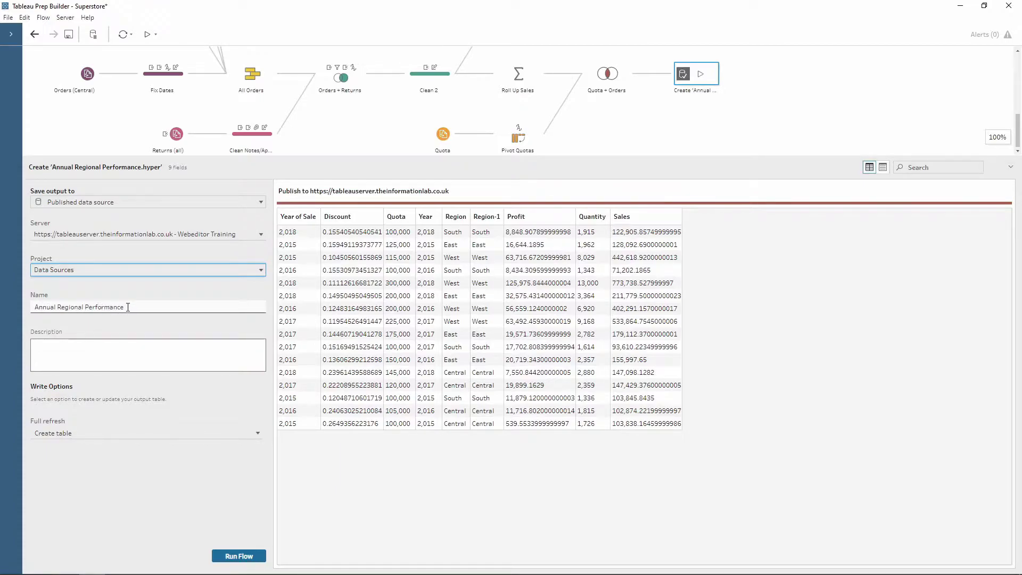
# - Keep the data source name and add the description 'Superstore workflow'
pyautogui.click(128, 307)
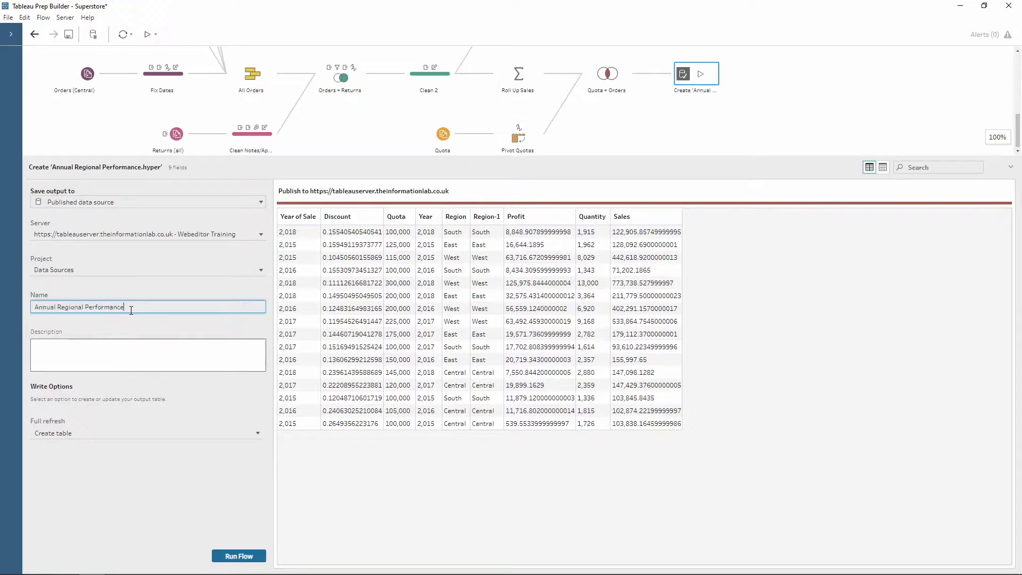
pyautogui.click(98, 351)
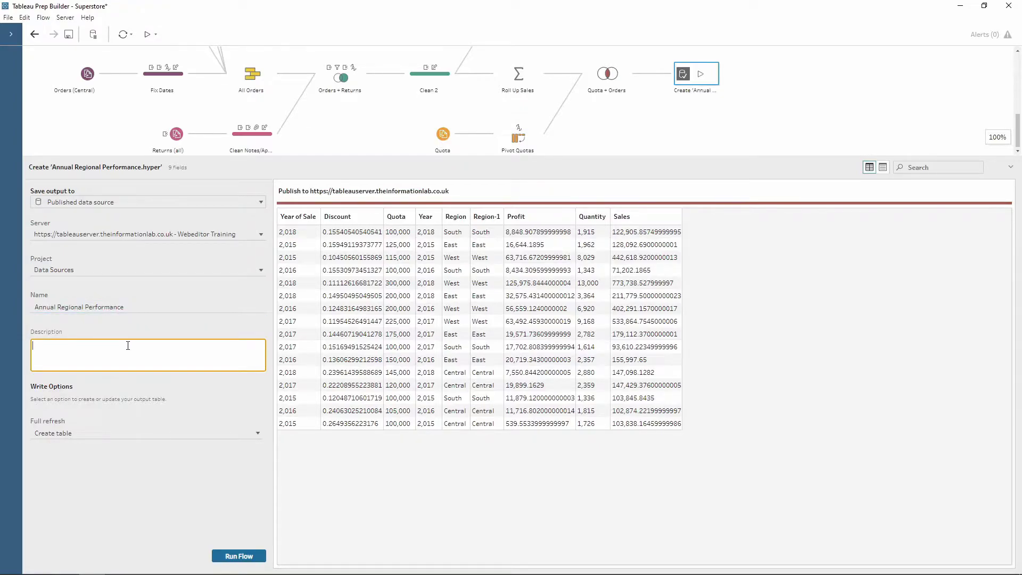
pyautogui.write('Superstore')
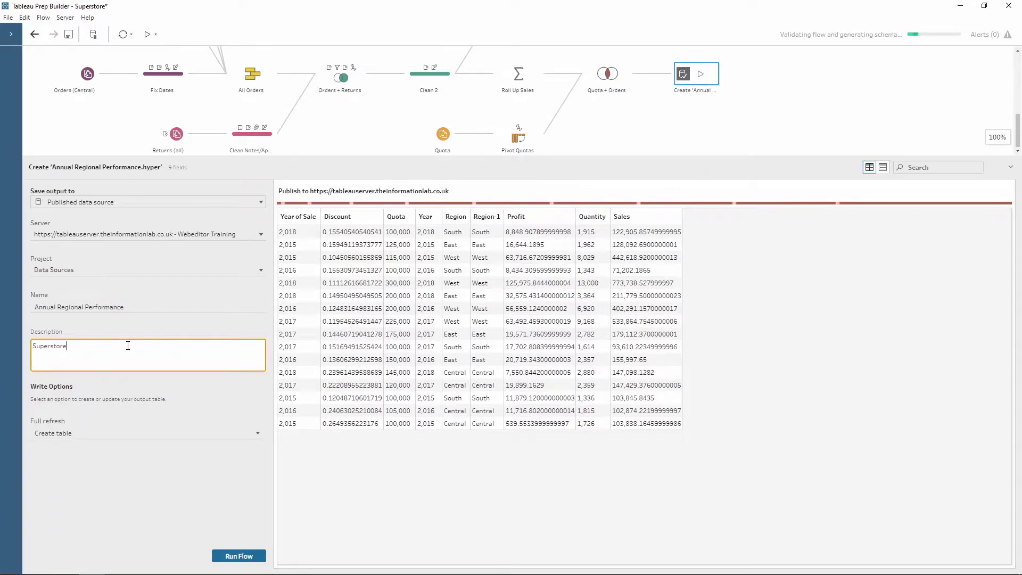
pyautogui.write(' workflow')
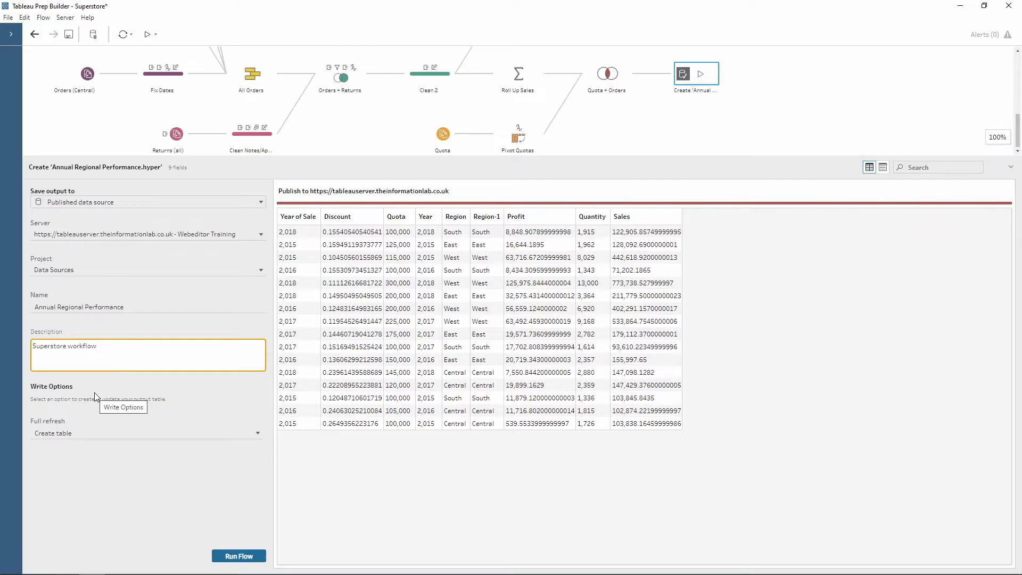
# - Keep Create table as the write option and run the flow to publish Annual Regional Performance
pyautogui.click(72, 433)
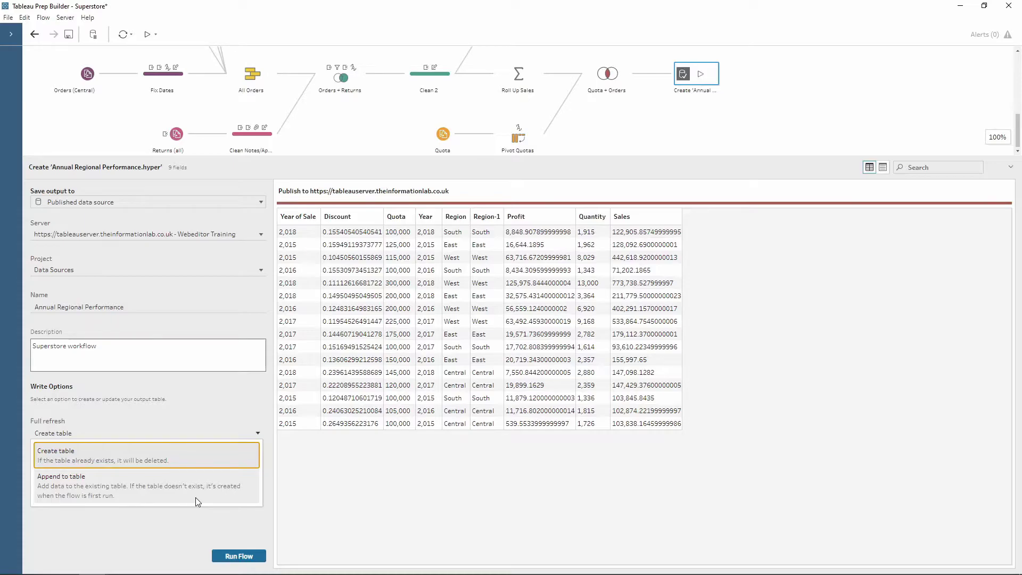
pyautogui.click(187, 459)
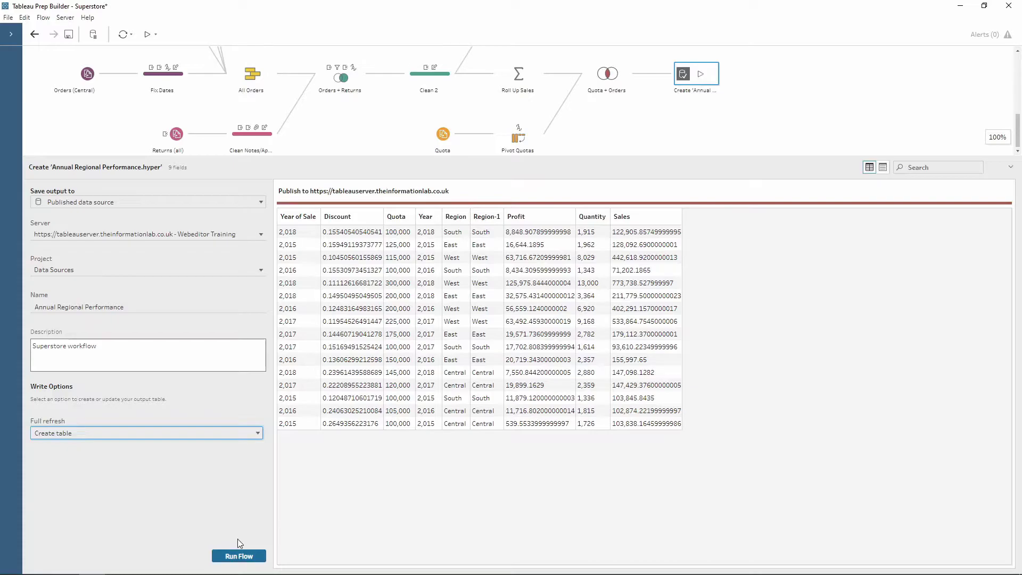
pyautogui.click(238, 560)
pyautogui.click(235, 557)
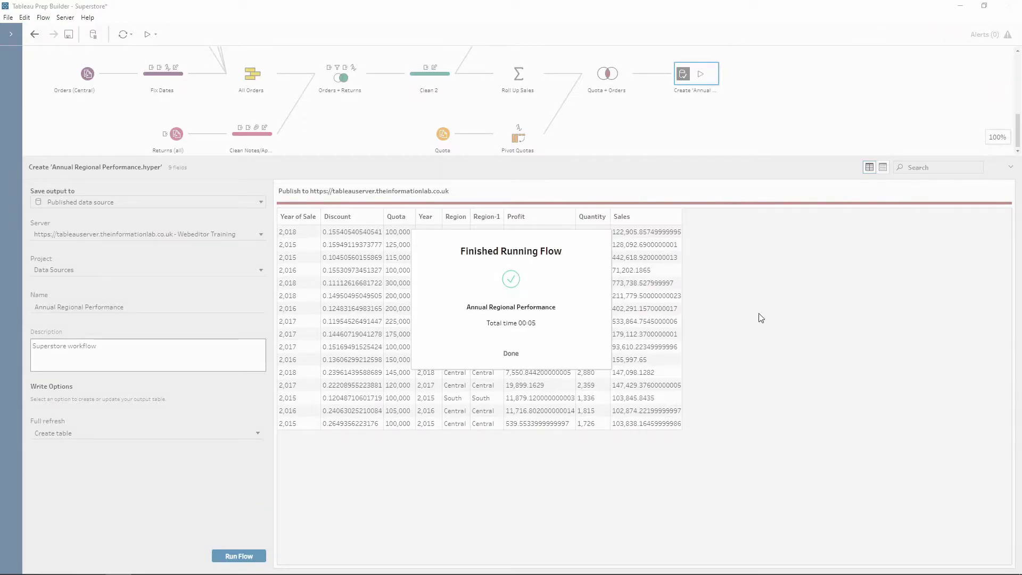
pyautogui.click(510, 354)
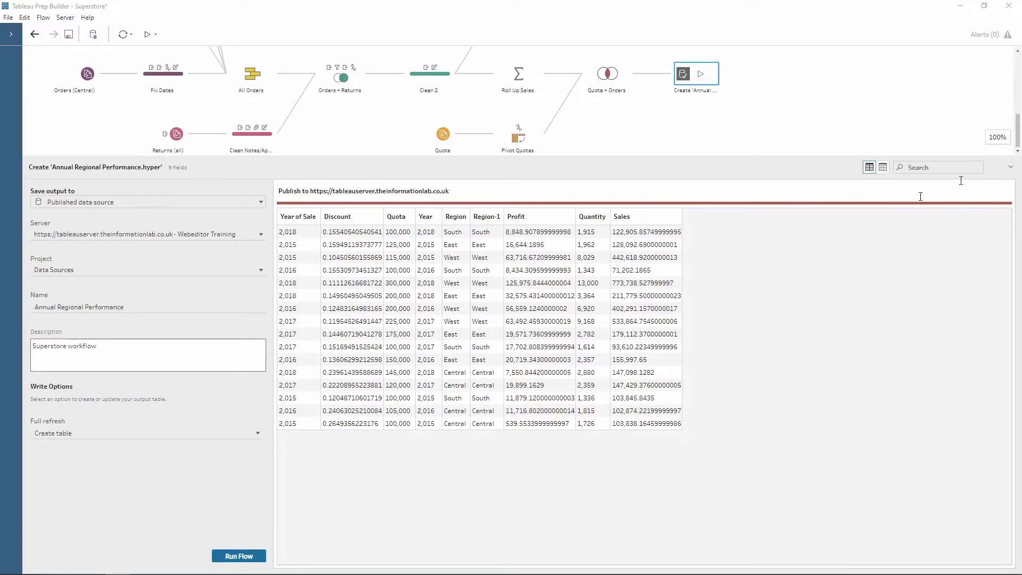
pyautogui.hotkey('alt', 'Tab')
pyautogui.moveTo(101, 2); pyautogui.dragTo(190, 5)
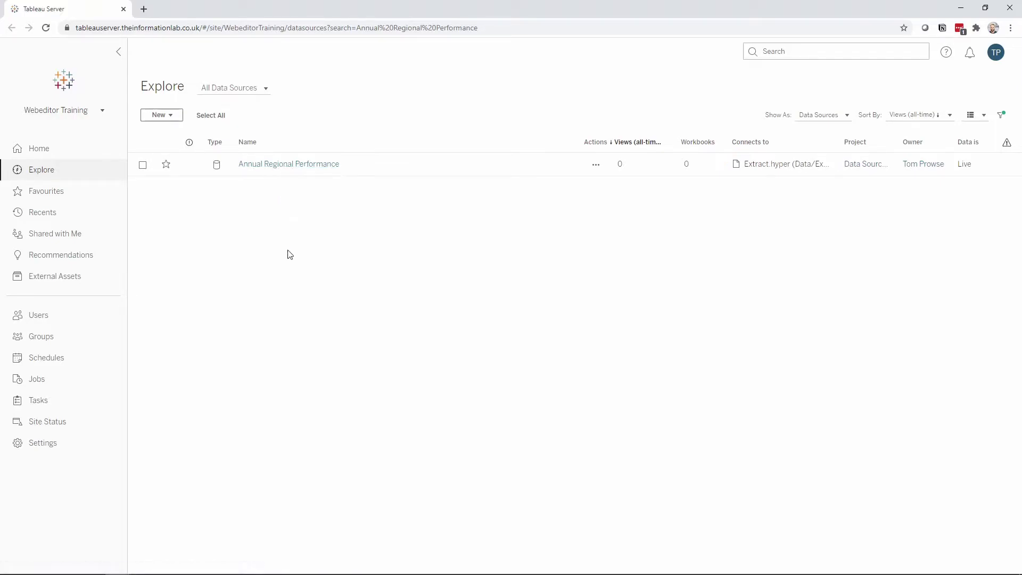
pyautogui.click(962, 10)
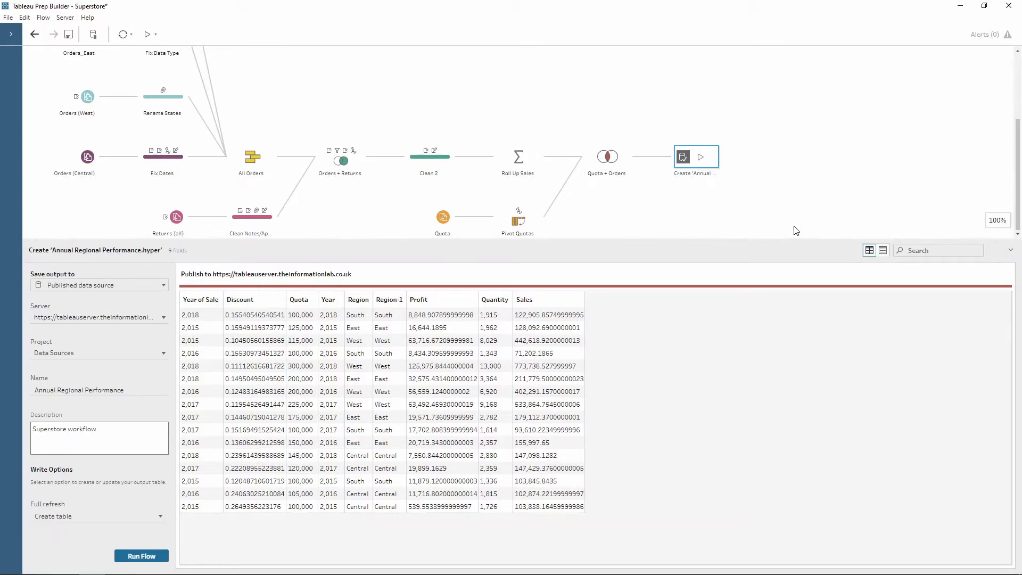
pyautogui.click(67, 22)
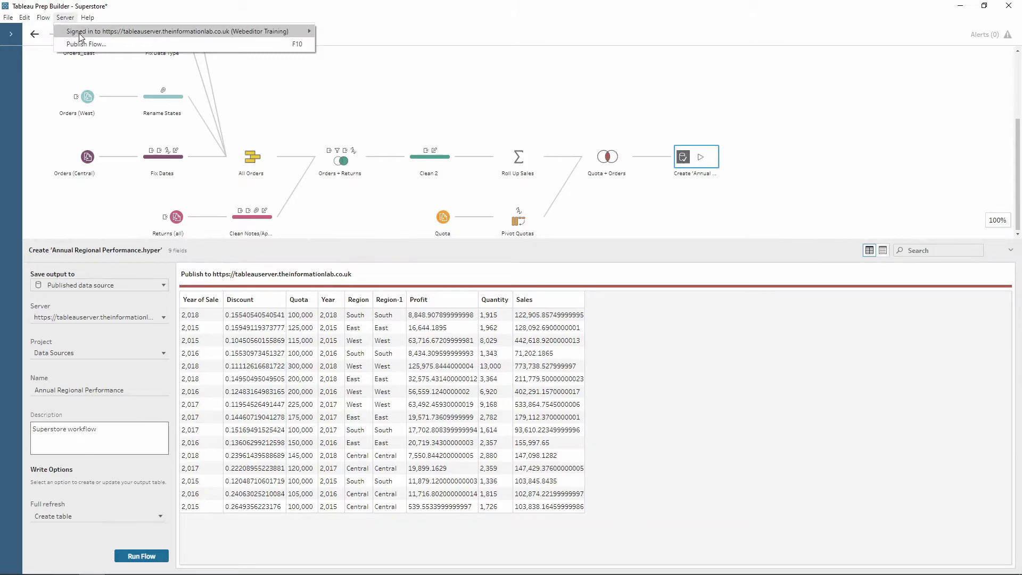
# - Set the flow to publish to the Data Sources project as Superstore Workflow, with no tags
pyautogui.moveTo(98, 35)
pyautogui.click(107, 44)
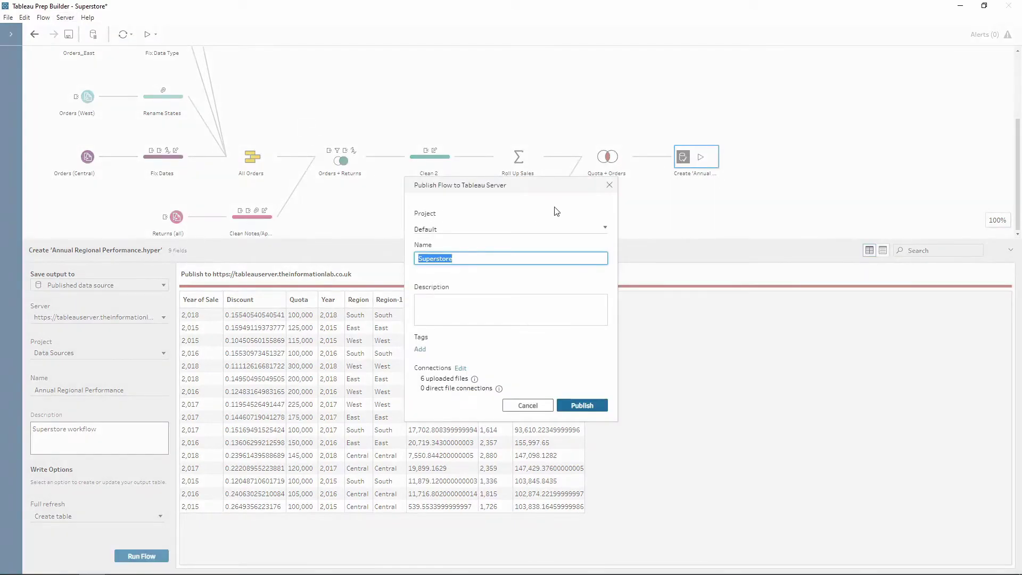
pyautogui.click(450, 229)
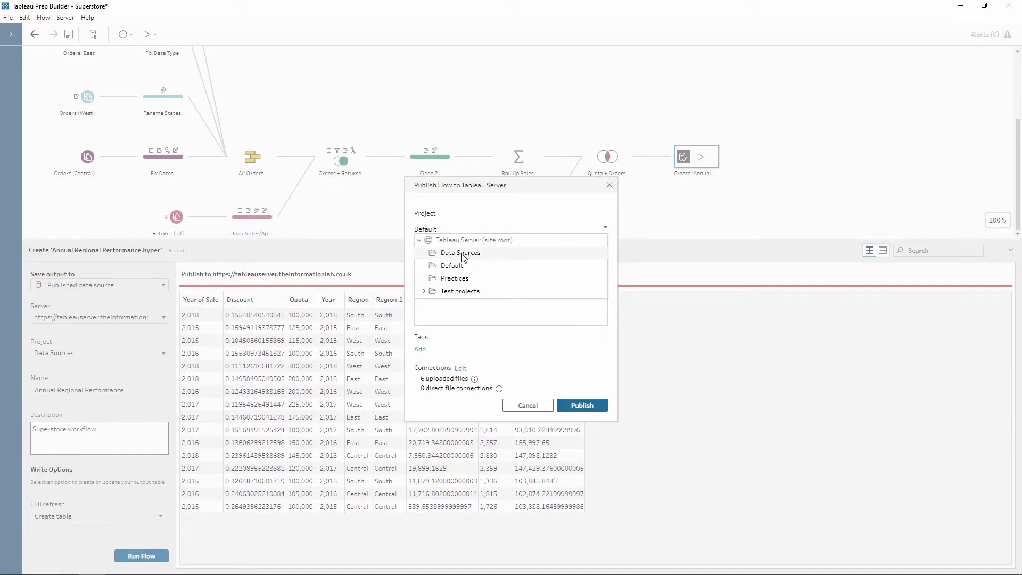
pyautogui.click(461, 254)
pyautogui.click(461, 223)
pyautogui.click(486, 258)
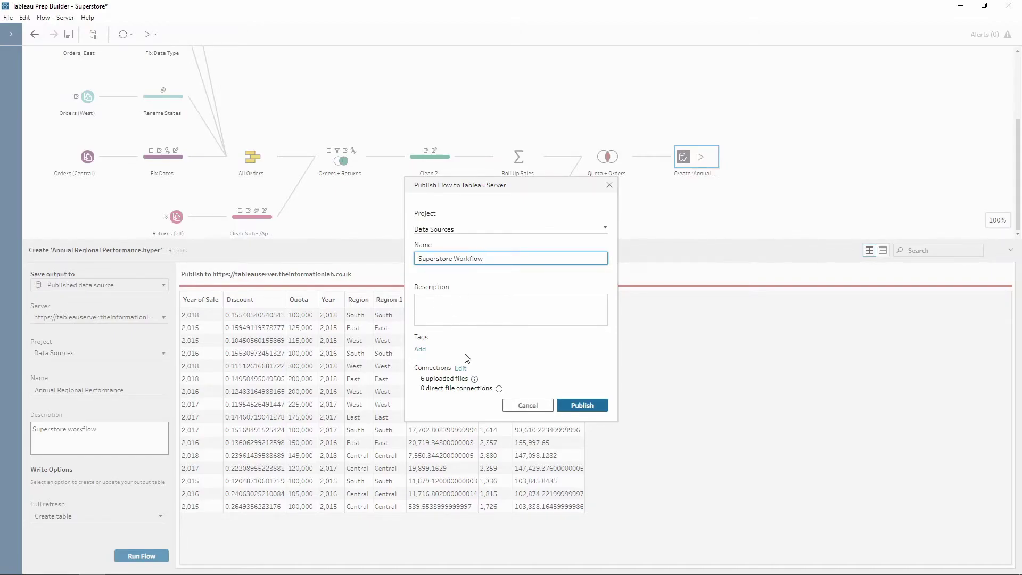
pyautogui.click(420, 350)
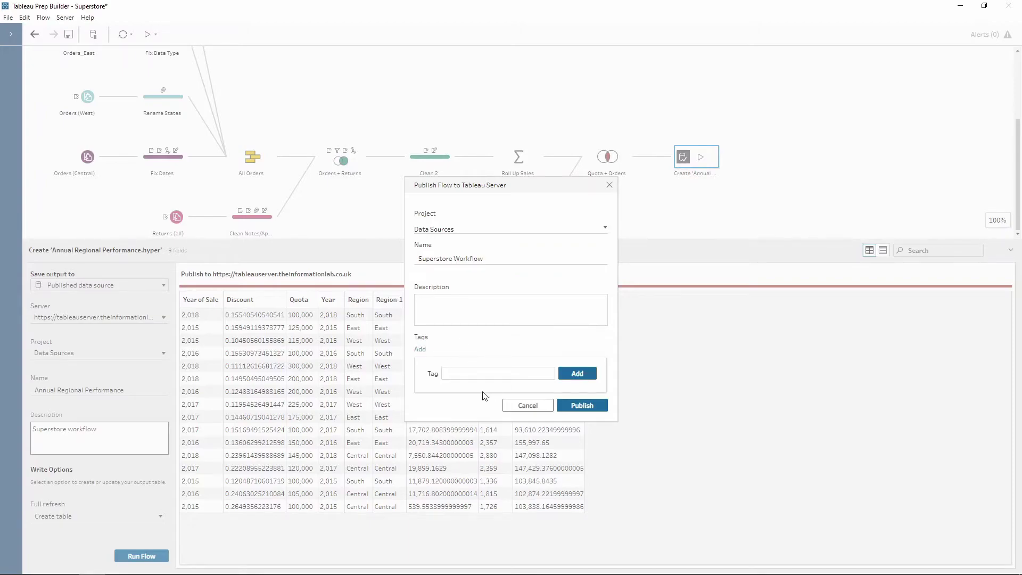
pyautogui.click(469, 344)
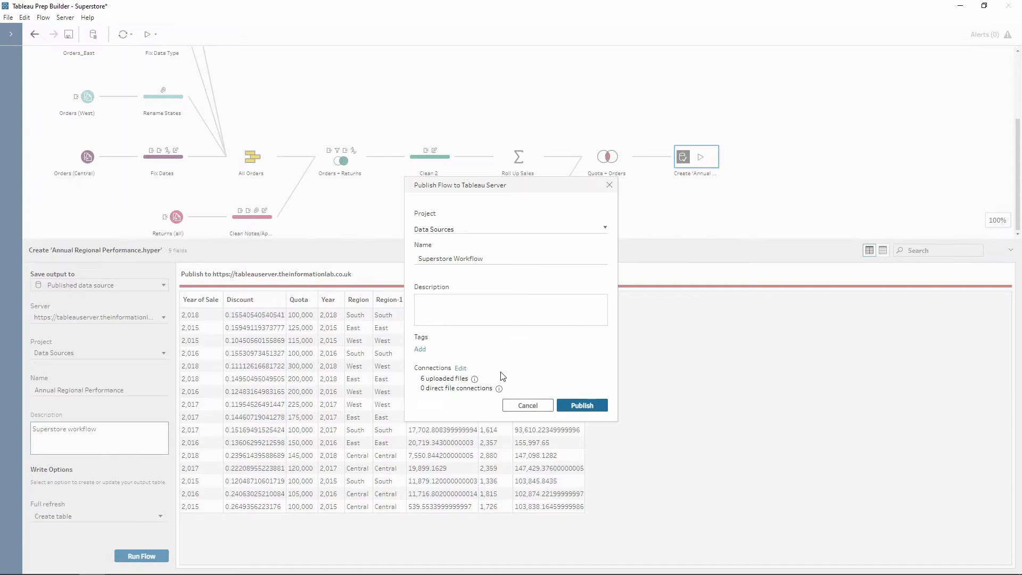
# - Review the six uploaded connection files, then publish the Superstore Workflow flow
pyautogui.click(460, 369)
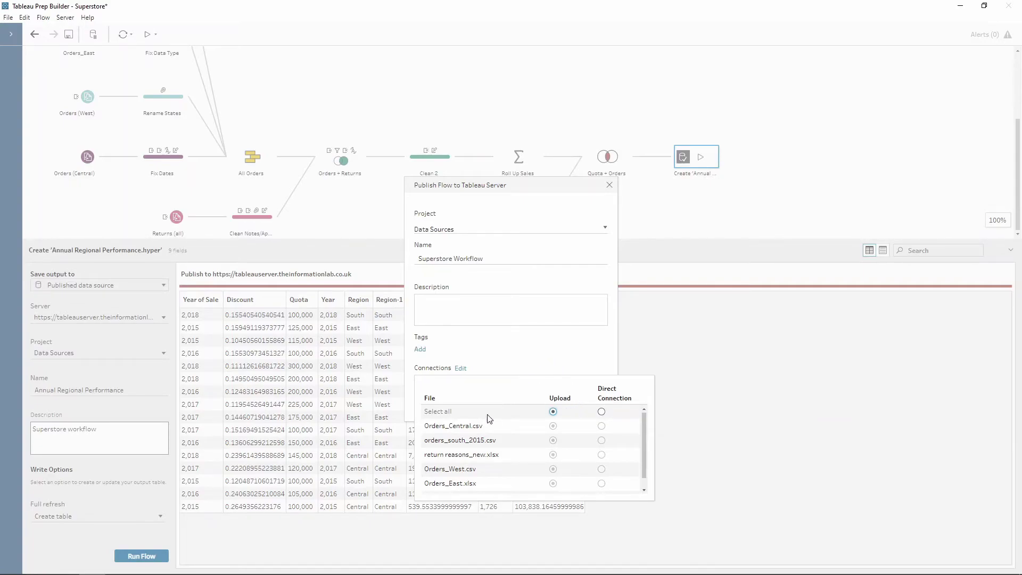
pyautogui.scroll(-1, 488, 480)
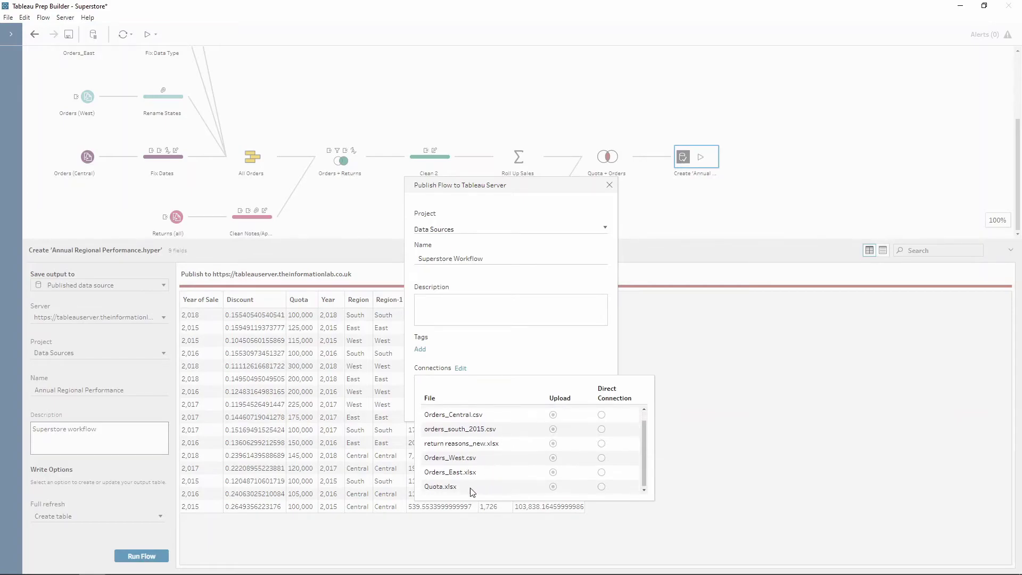
pyautogui.scroll(1, 482, 462)
pyautogui.click(505, 357)
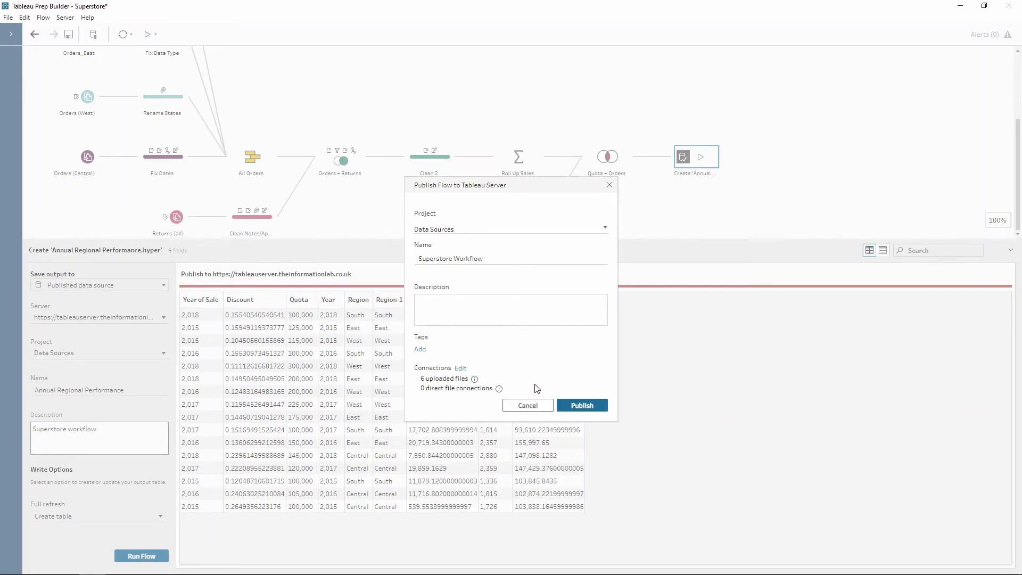
pyautogui.click(582, 407)
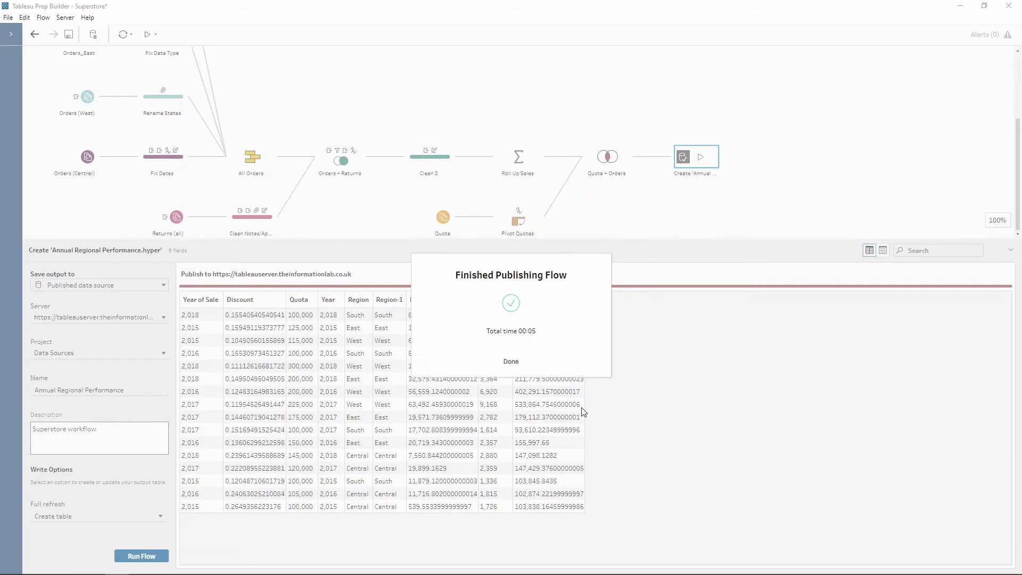
# - Dismiss both publishing confirmations to reveal the Superstore Workflow overview page
pyautogui.click(511, 362)
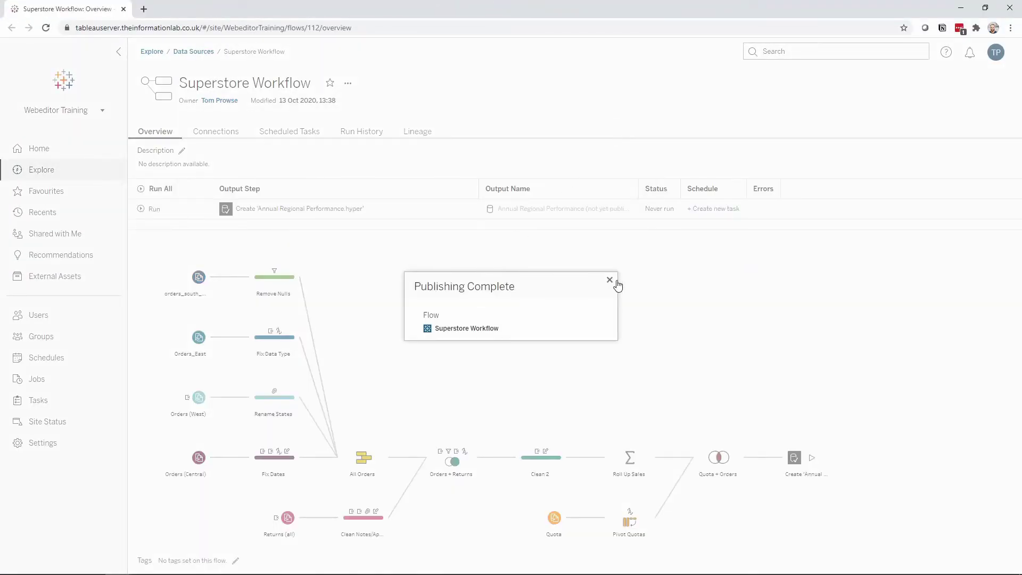
pyautogui.click(610, 280)
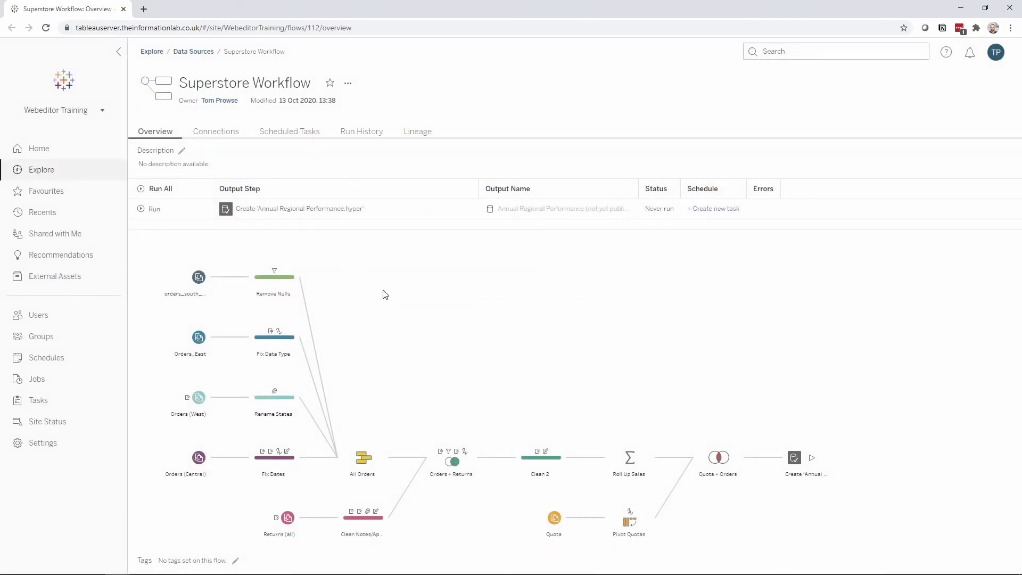